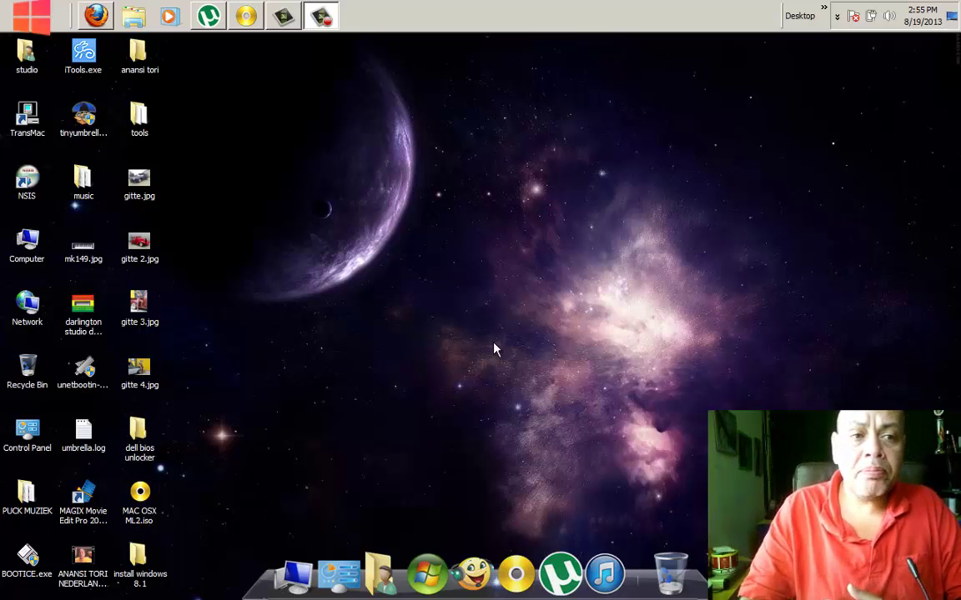
Launch TransMac, continue the trial version, and move its window to the right
double_click(28, 126)
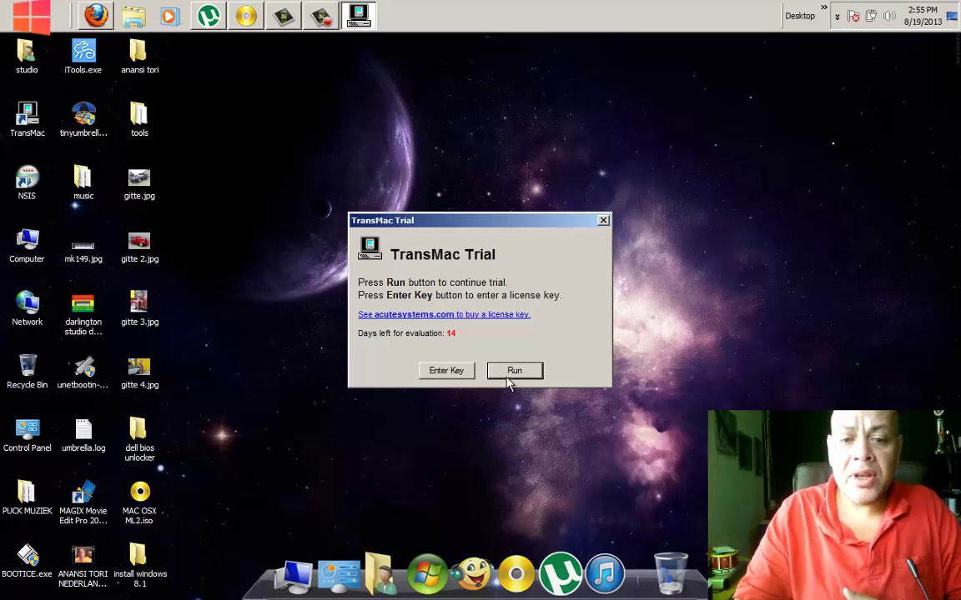
left_click(507, 369)
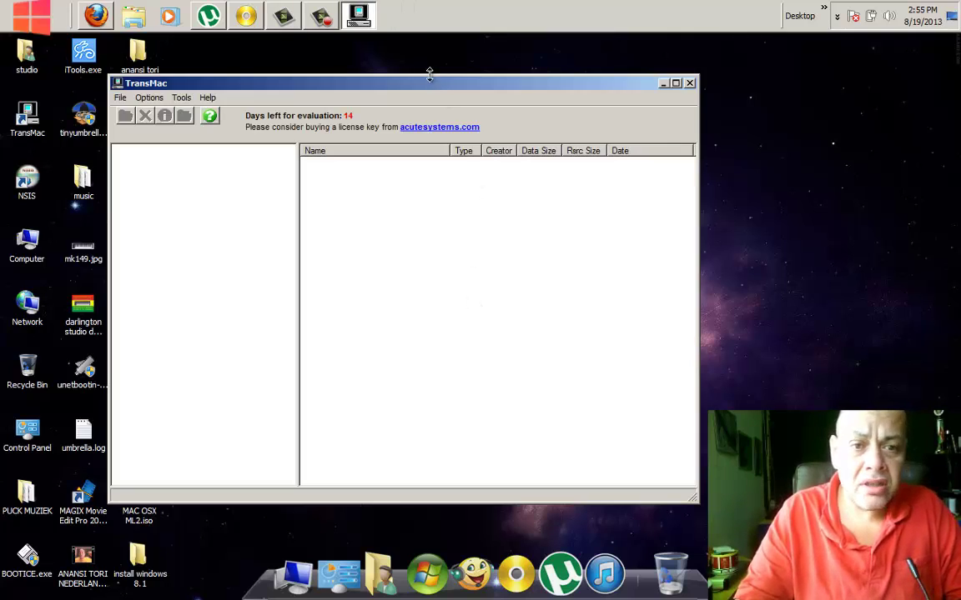
left_click_drag(429, 81, 538, 84)
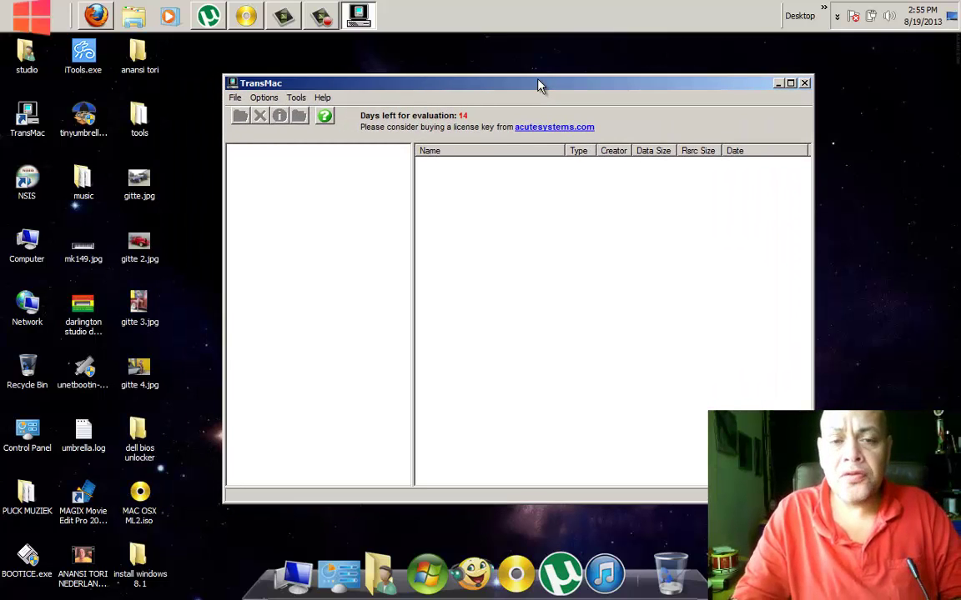
Maximize TransMac, browse the disk image commands, and bring up the drive list's options
double_click(397, 87)
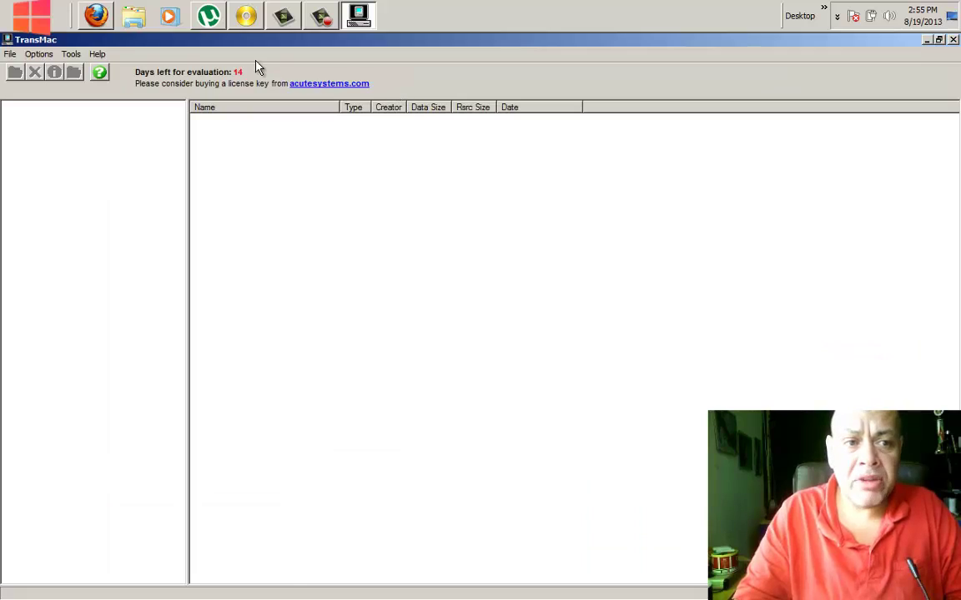
left_click(10, 54)
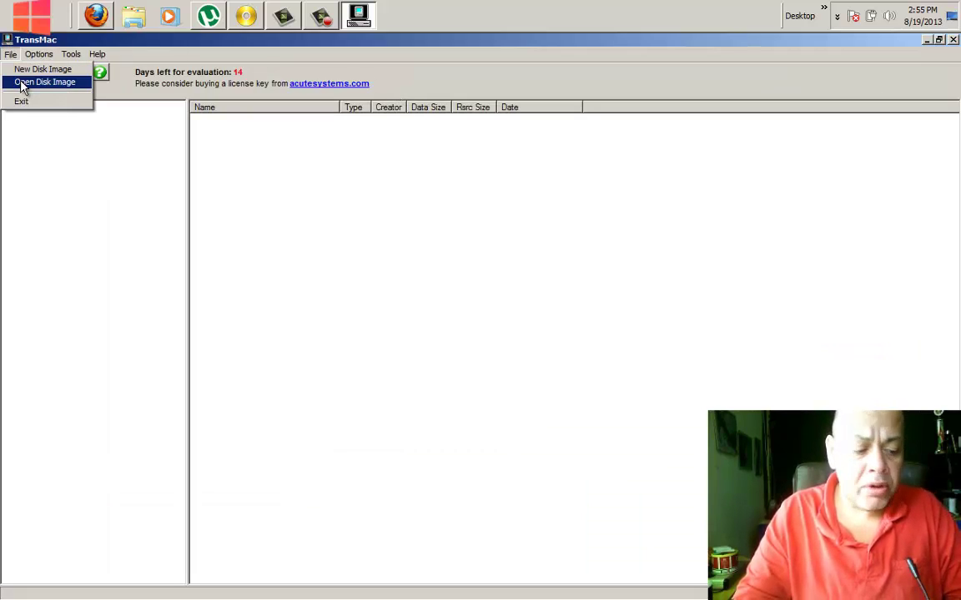
left_click(327, 188)
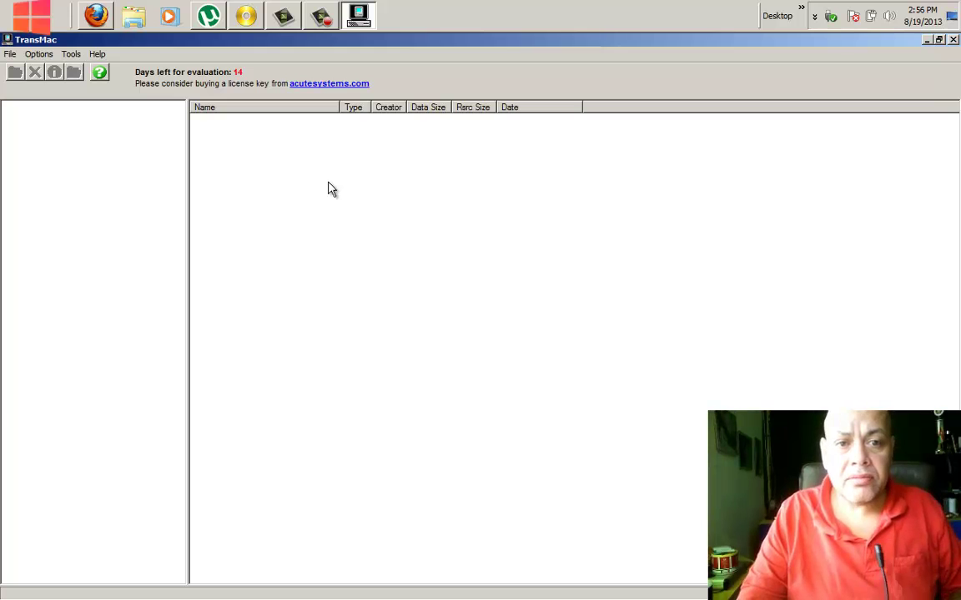
left_click(9, 55)
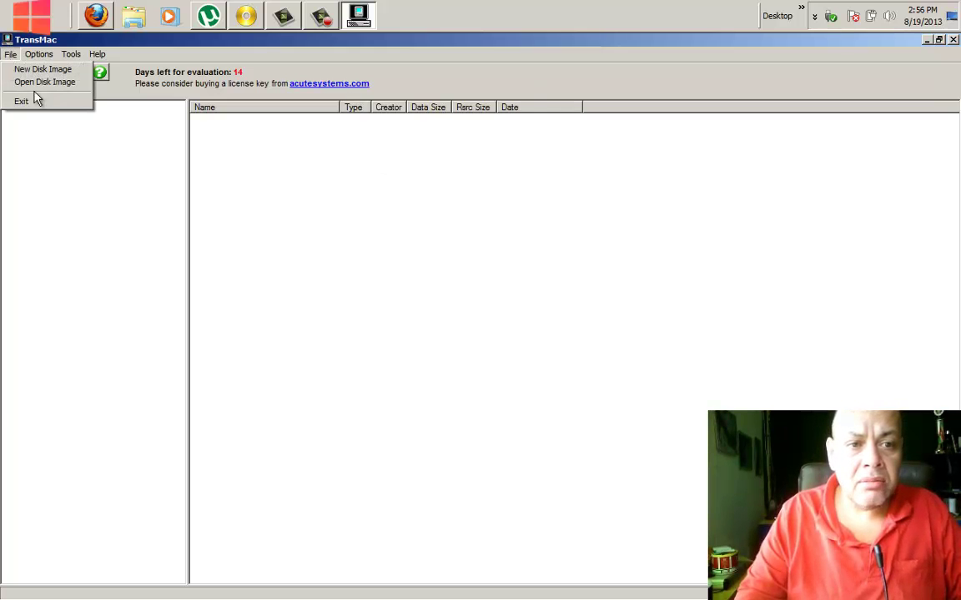
left_click(62, 154)
right_click(63, 156)
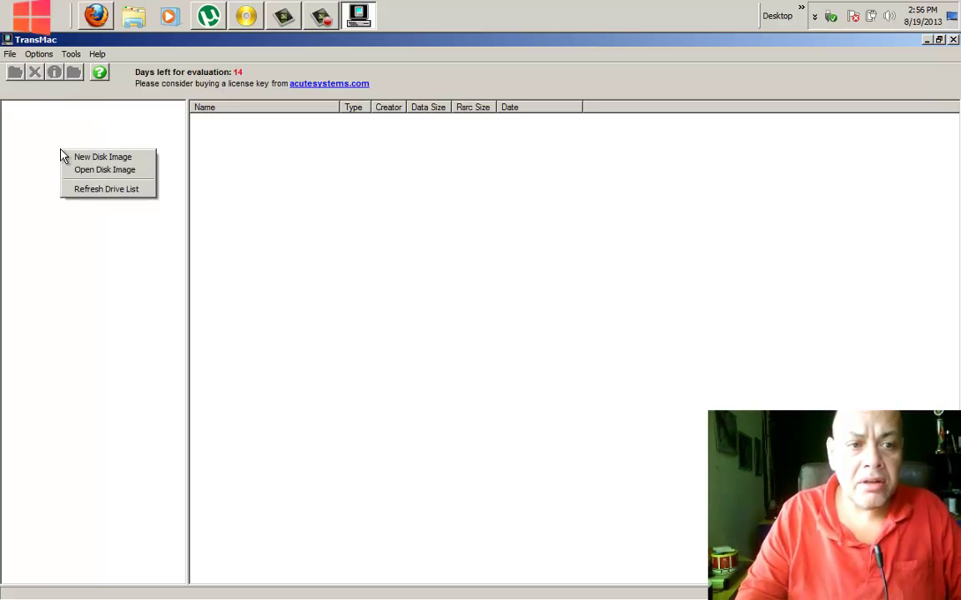
Refresh drives, open D: Generic Flash Disk, and restart TransMac as Administrator in trial mode
left_click(81, 190)
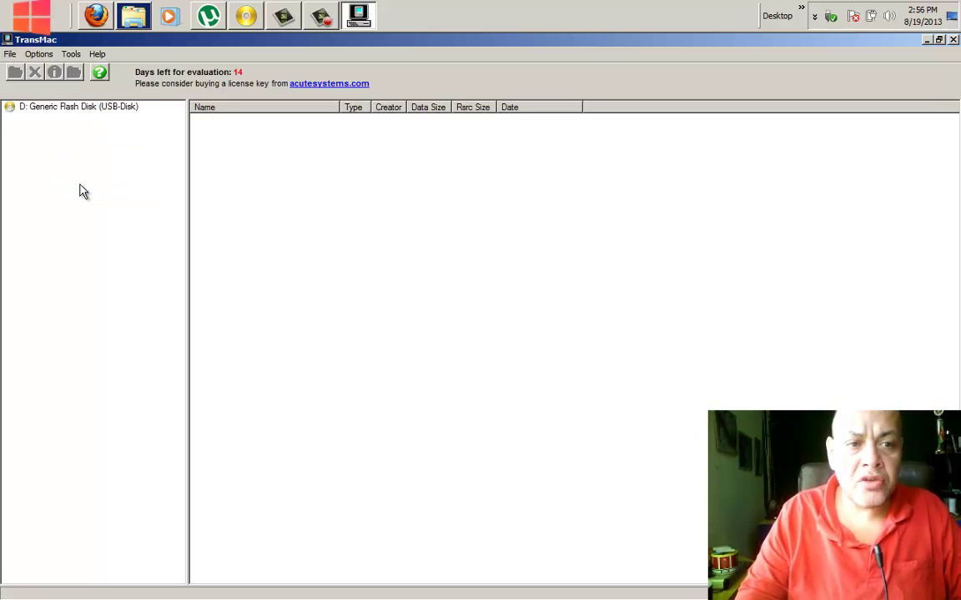
left_click(67, 108)
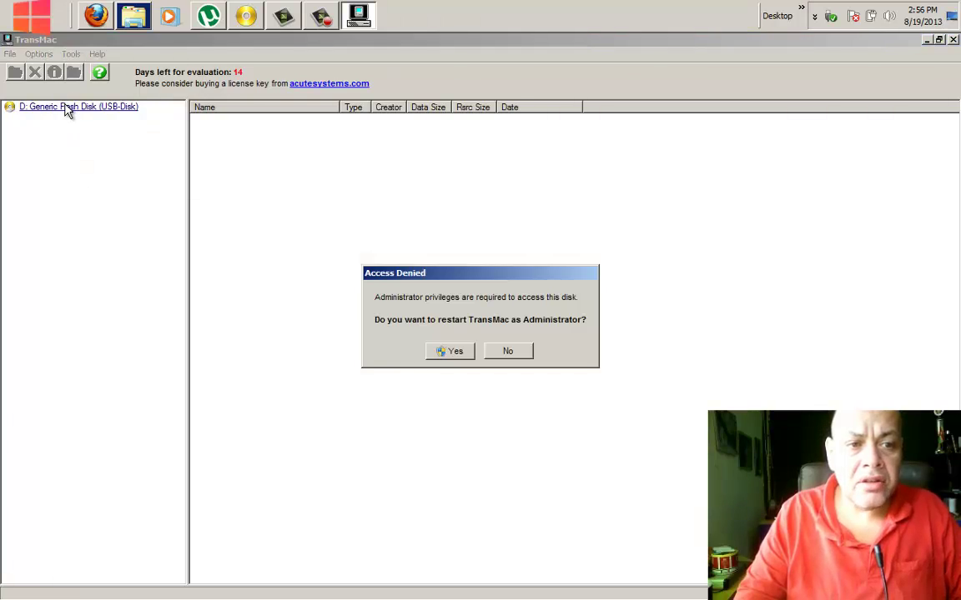
left_click(464, 353)
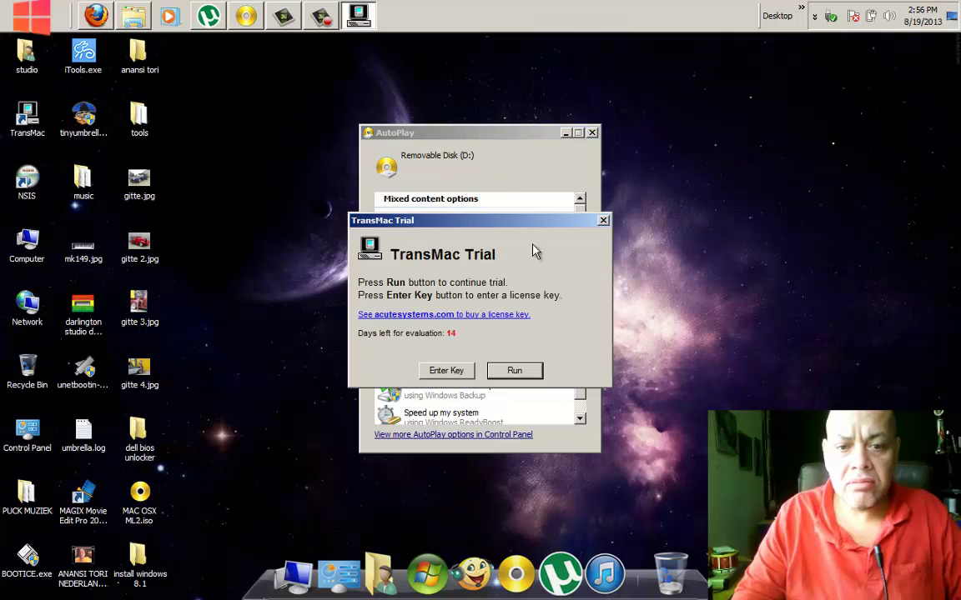
left_click(494, 372)
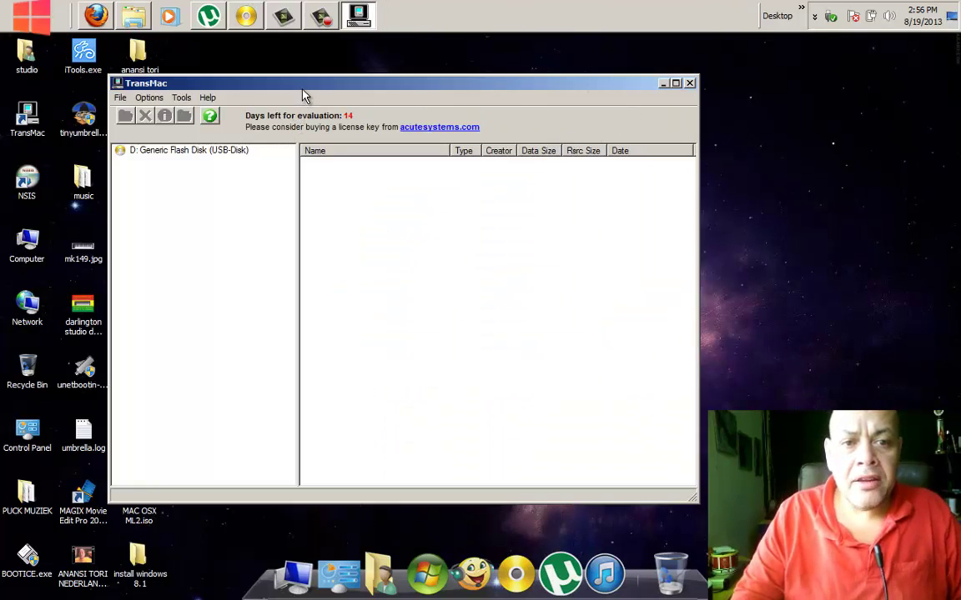
Restore the D: Generic Flash Disk using the MAC OSX ML2.iso disk image
left_click_drag(305, 92, 417, 54)
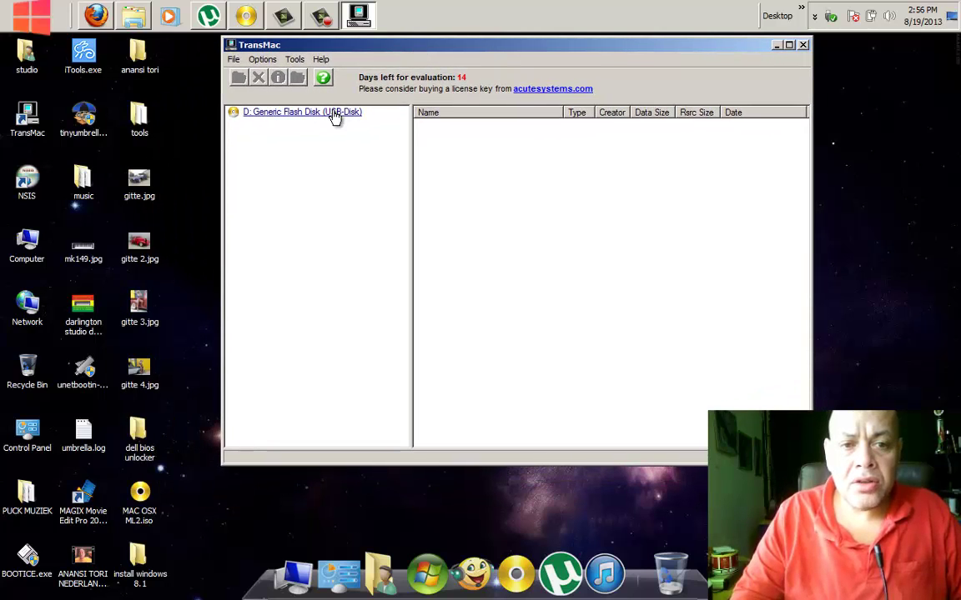
right_click(291, 117)
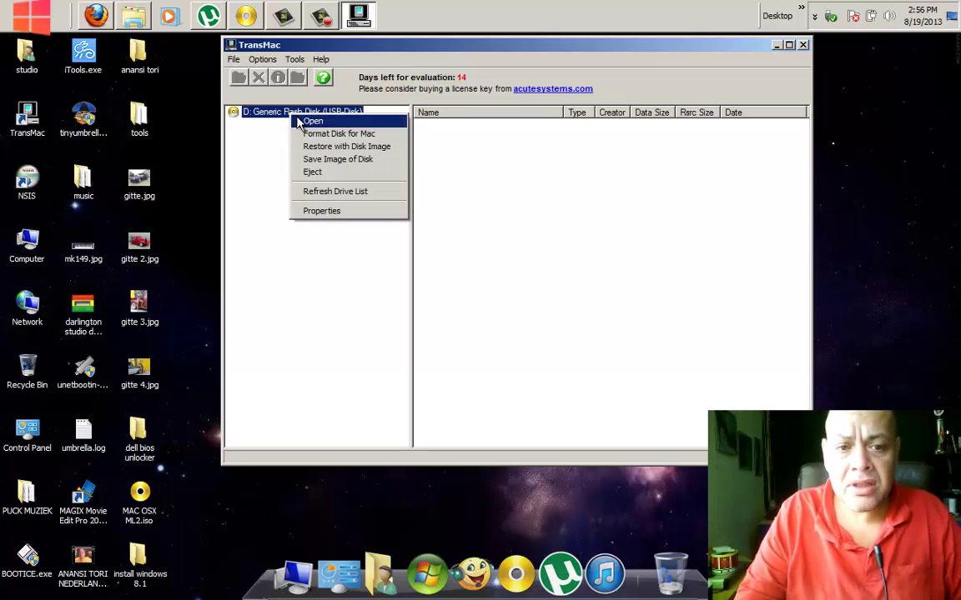
left_click(334, 158)
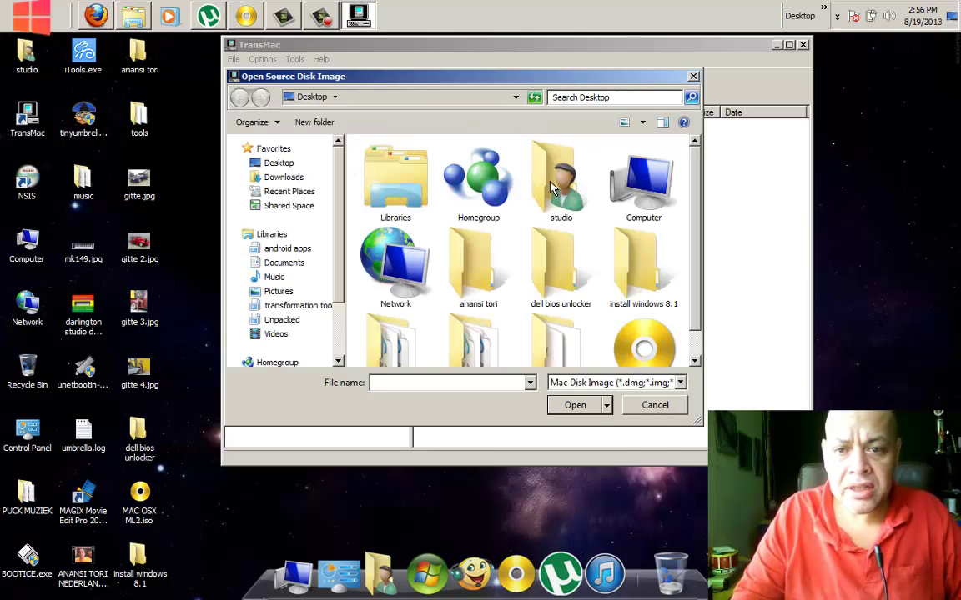
scroll(696, 254, "down", 1)
scroll(696, 255, "down", 3)
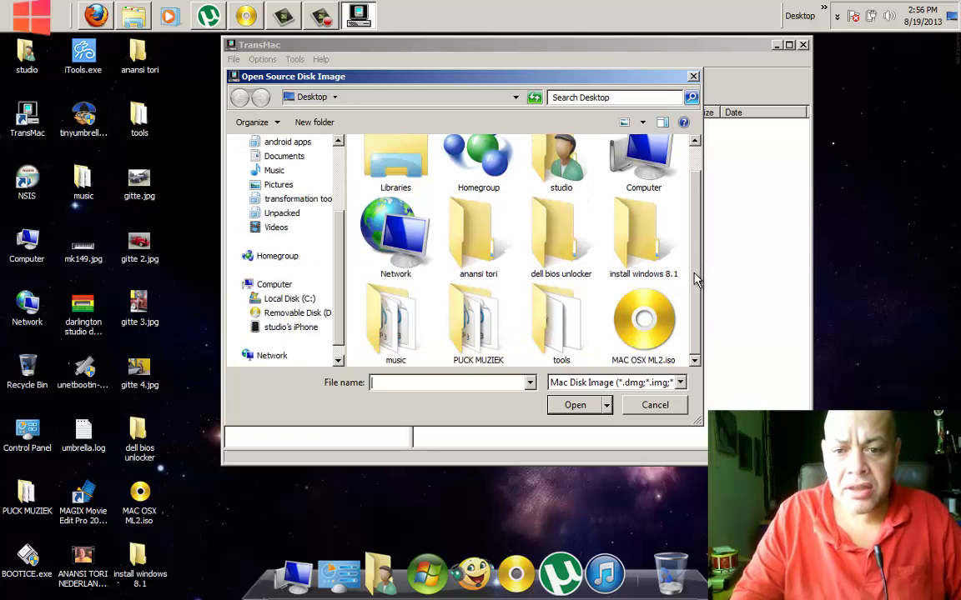
double_click(643, 326)
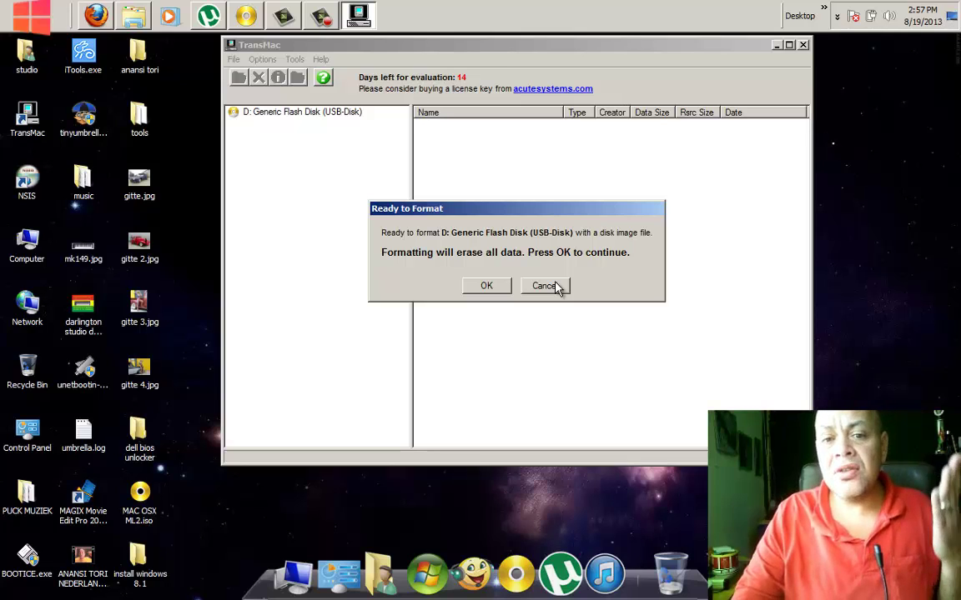
Cancel the Ready to Format confirmation, leaving the flash disk unformatted
left_click(556, 287)
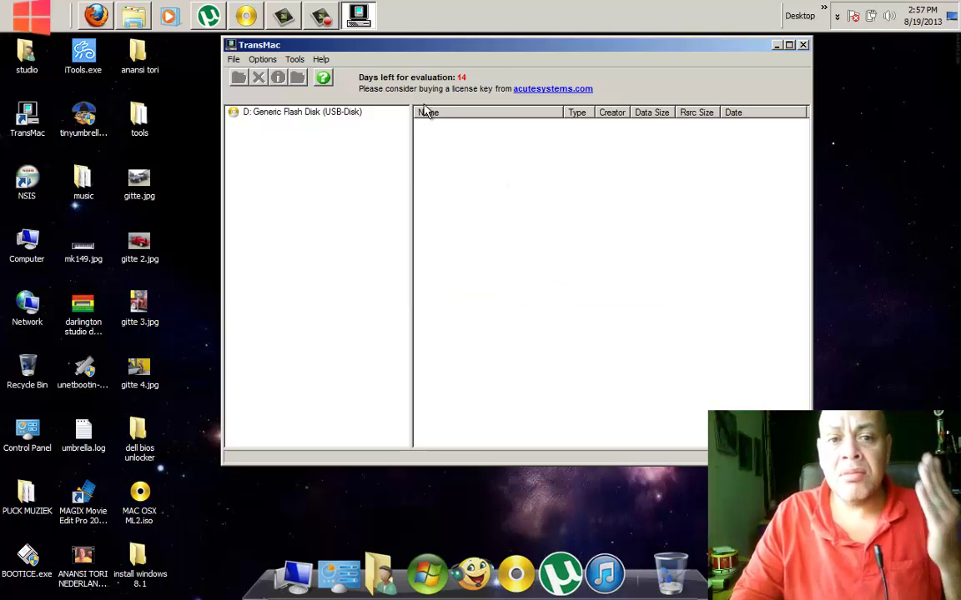